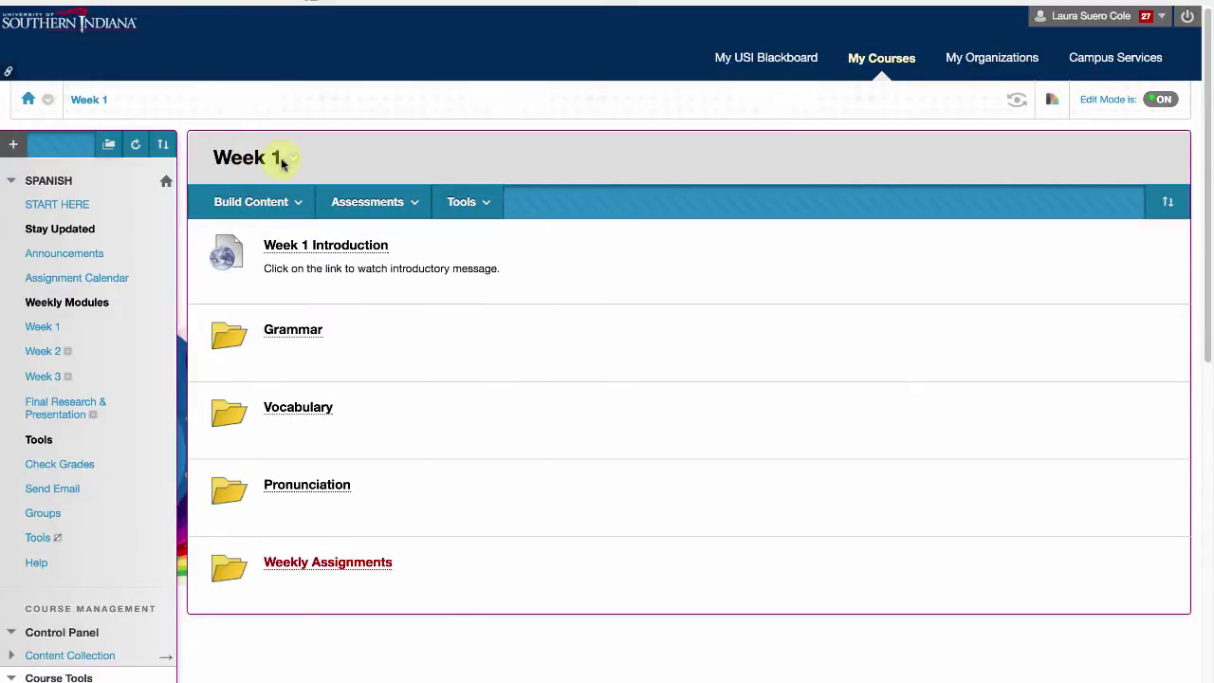
- From the Weekly Assignments folder, start a new wiki via Tools > Wikis > Create New Wiki
{"action": "left_click", "coordinate": [314, 563]}
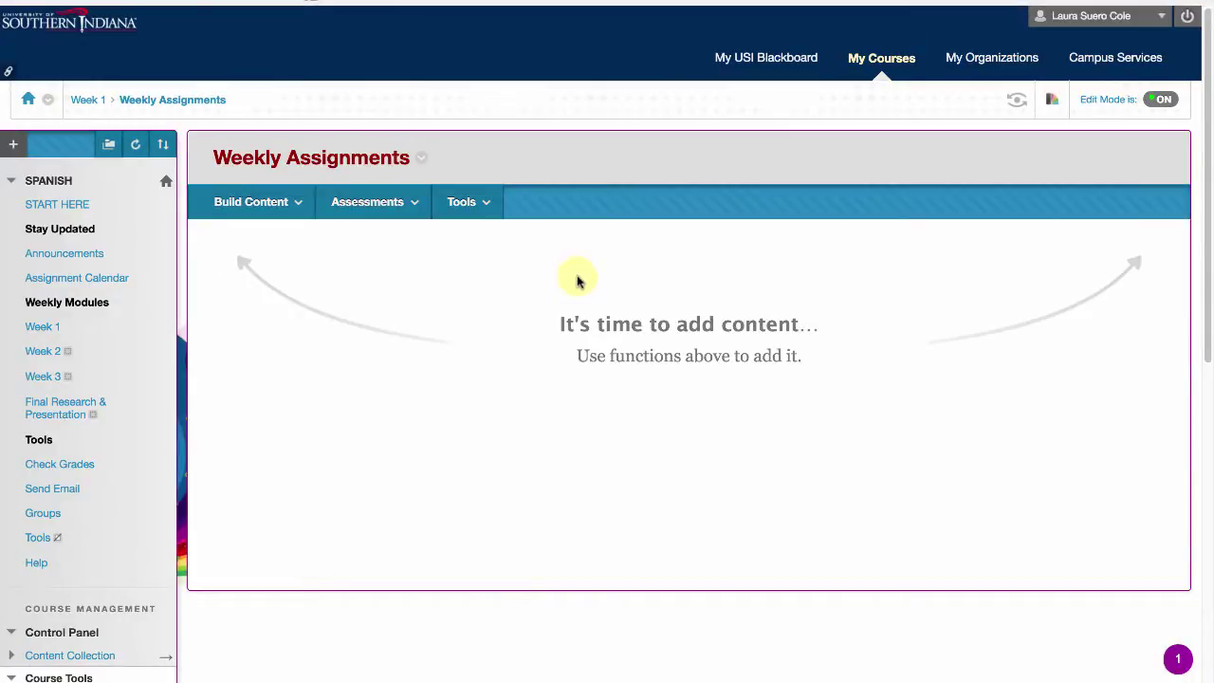
{"action": "left_click", "coordinate": [463, 203]}
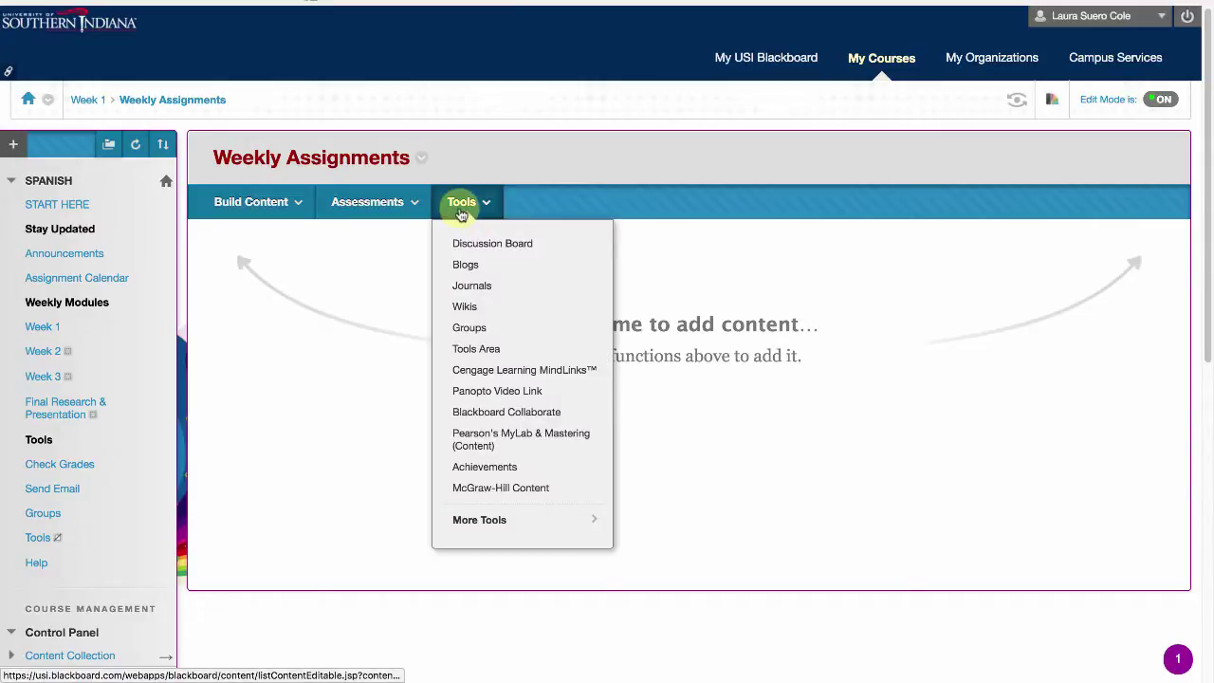
{"action": "left_click", "coordinate": [463, 305]}
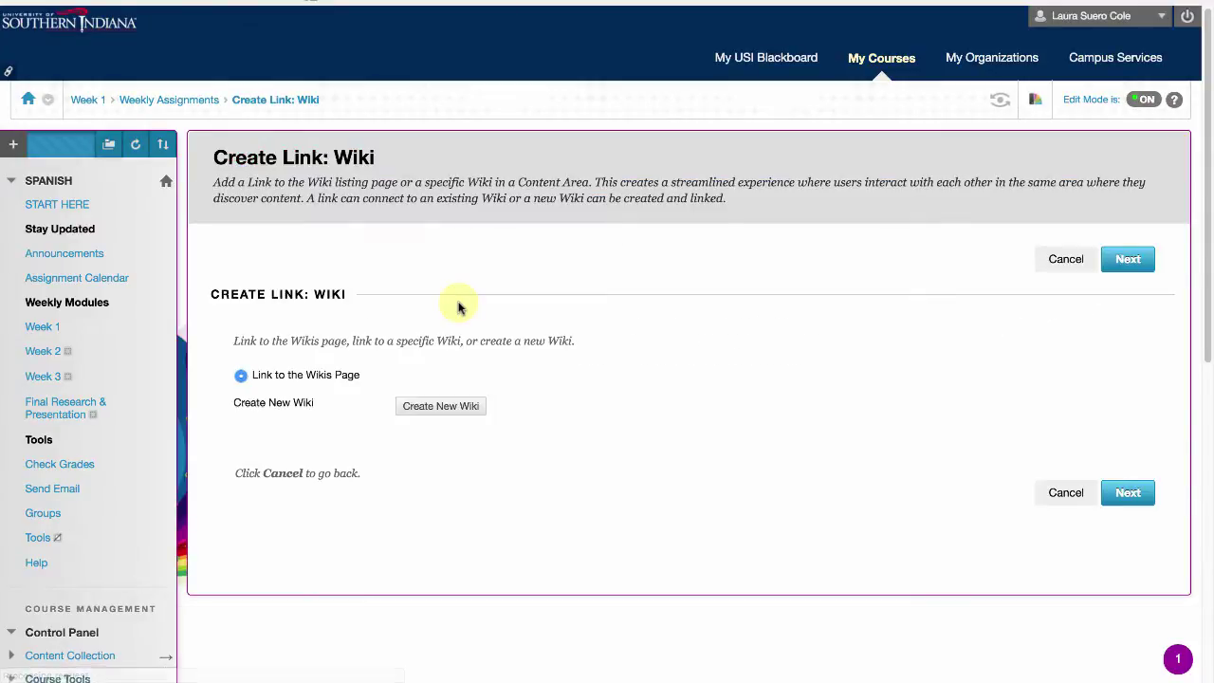
{"action": "left_click", "coordinate": [432, 408]}
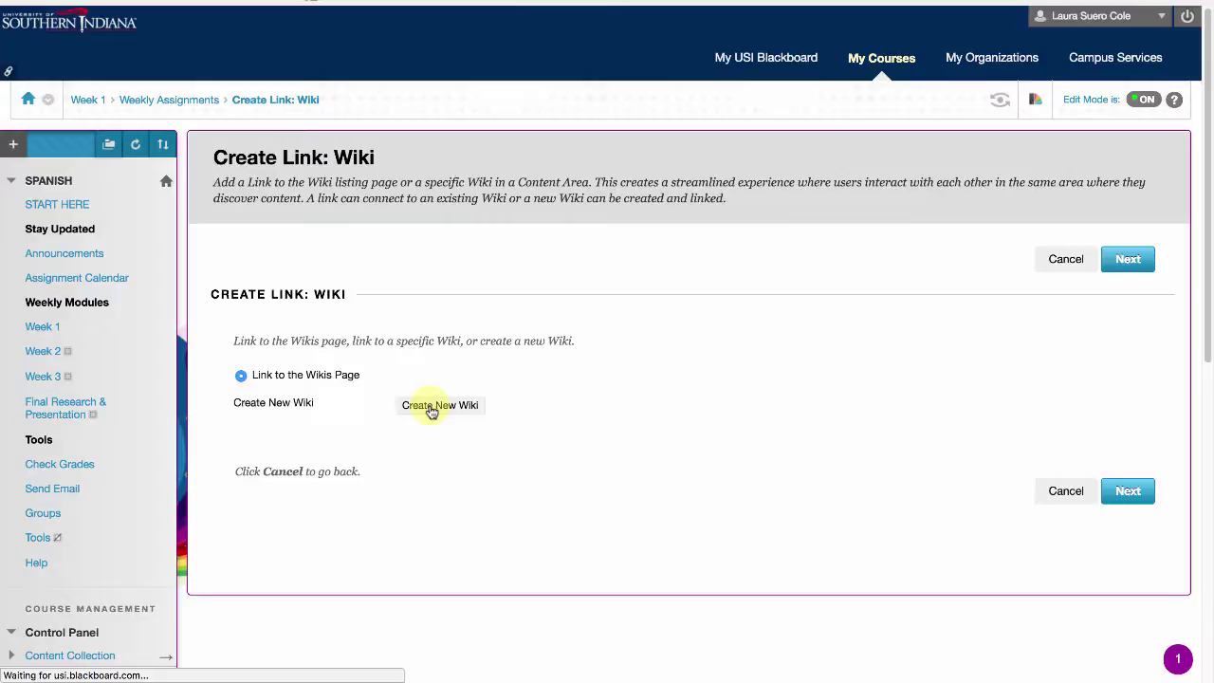
- Name the wiki 'Study Guide' and review its settings: available, student editing and commenting, ungraded
{"action": "left_click", "coordinate": [441, 326]}
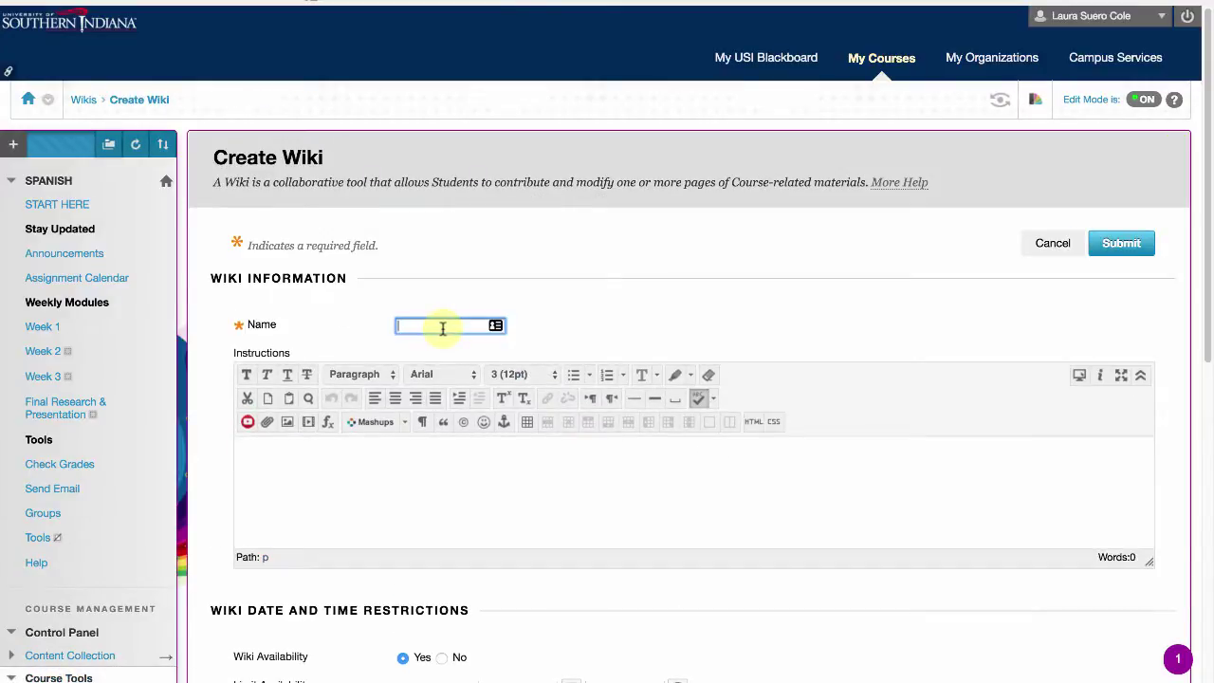
{"action": "type", "text": "Study Guide"}
{"action": "left_click", "coordinate": [370, 455]}
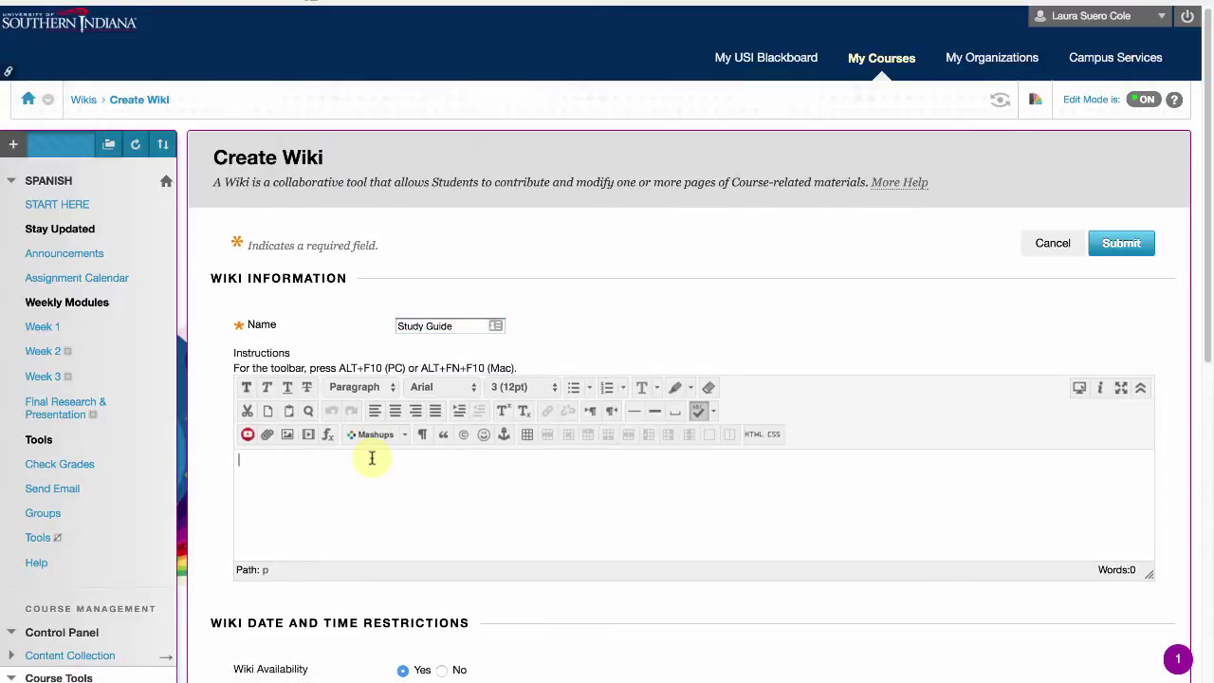
{"action": "scroll", "coordinate": [487, 390], "scroll_direction": "down", "scroll_amount": 2}
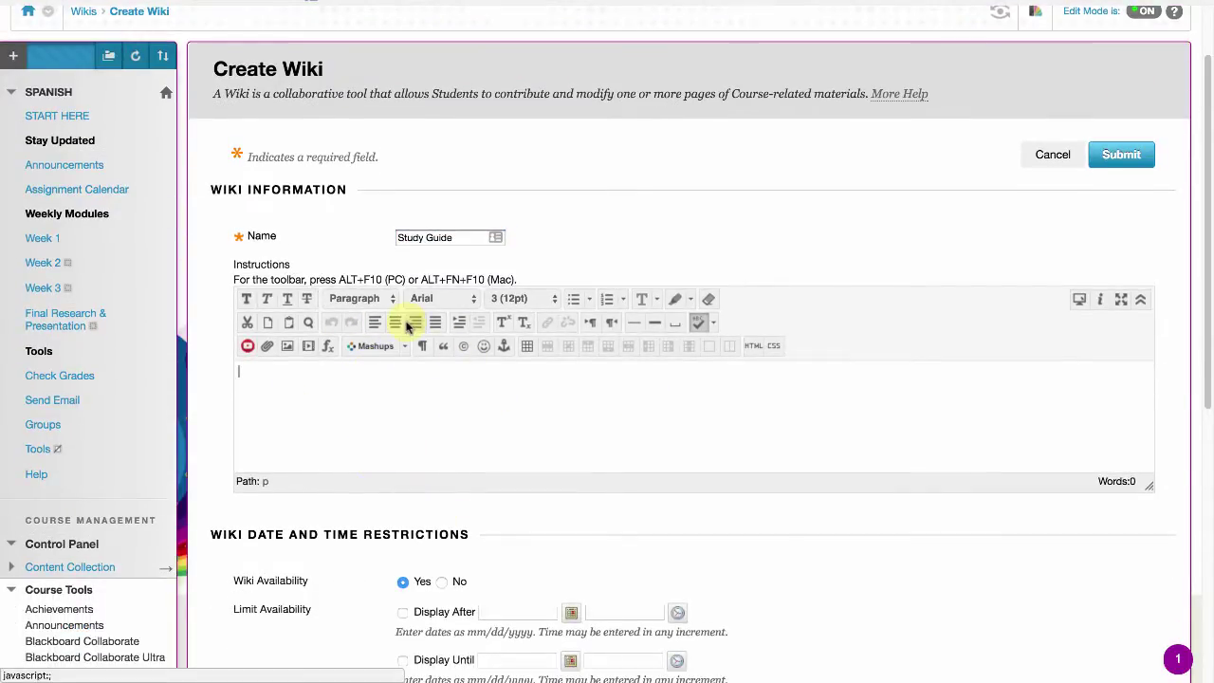
{"action": "scroll", "coordinate": [407, 323], "scroll_direction": "down", "scroll_amount": 4}
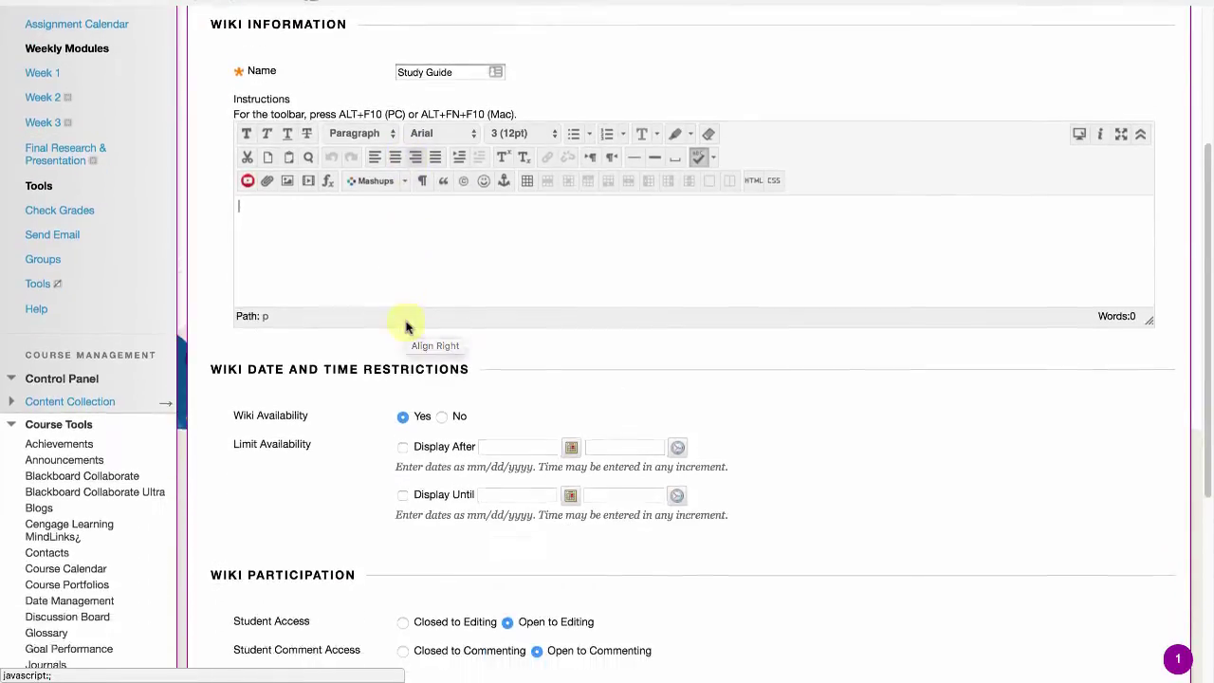
{"action": "scroll", "coordinate": [355, 257], "scroll_direction": "down", "scroll_amount": 2}
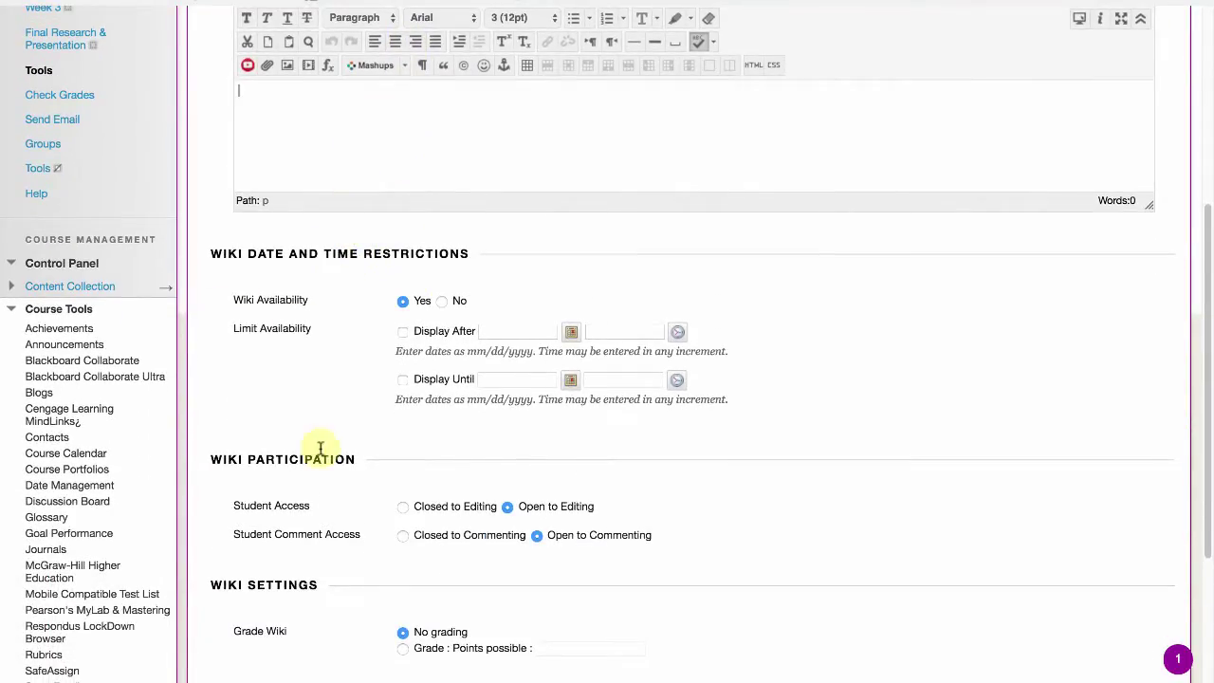
{"action": "scroll", "coordinate": [292, 330], "scroll_direction": "down", "scroll_amount": 5}
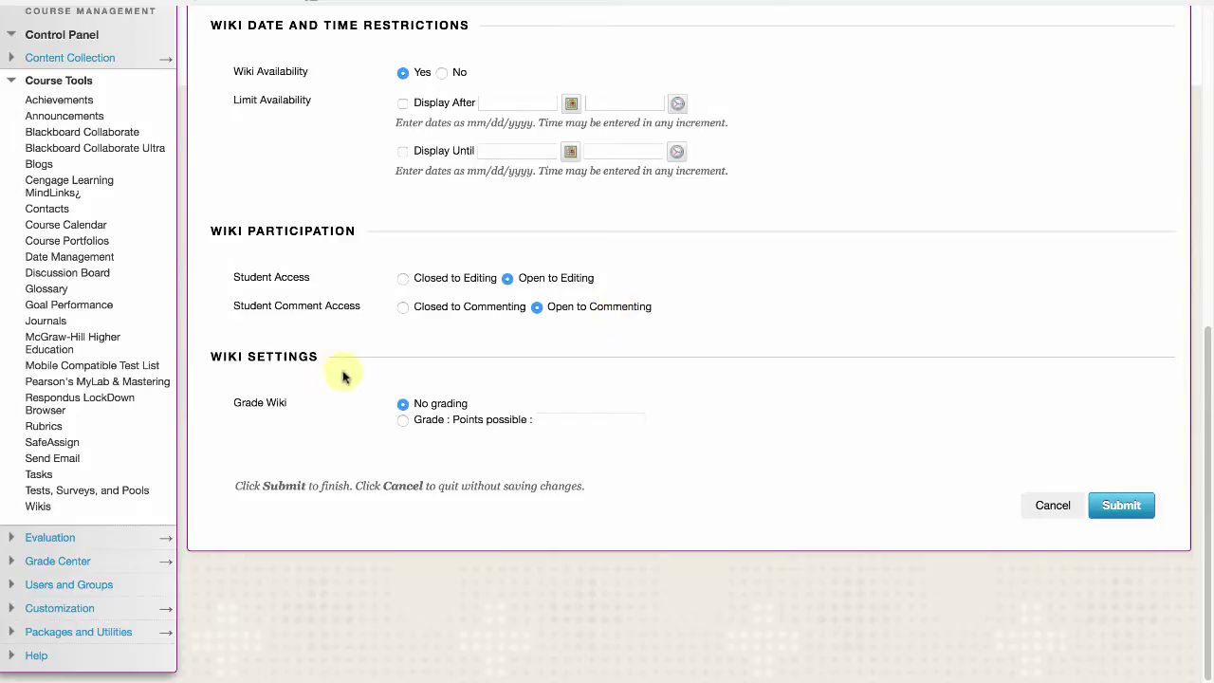
- Grade the wiki out of 10 points, needs-grading after every 1 page saved, no rubric
{"action": "left_click", "coordinate": [402, 420]}
{"action": "left_click", "coordinate": [554, 419]}
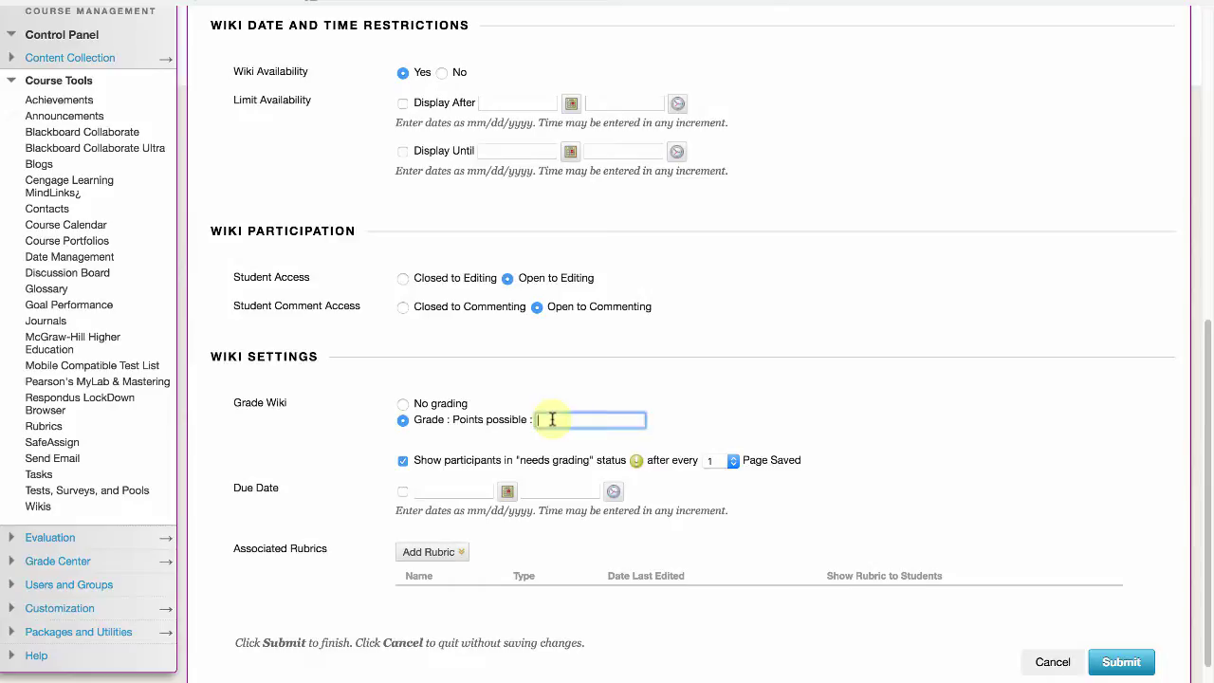
{"action": "type", "text": "10"}
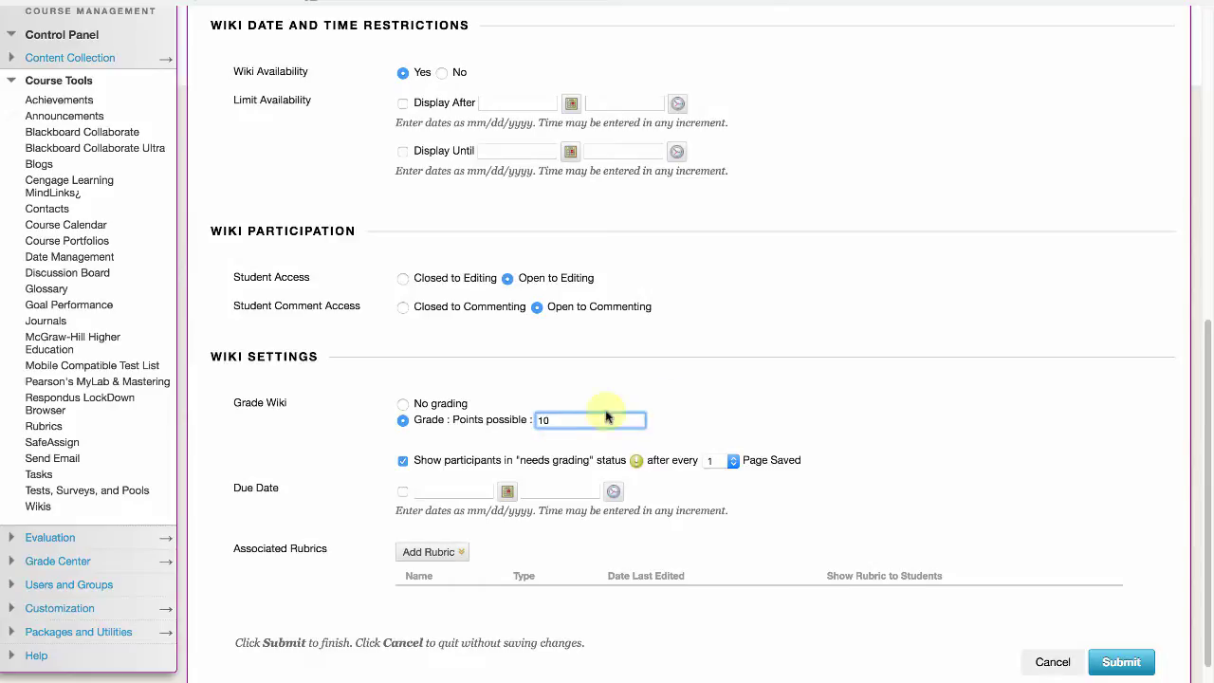
{"action": "left_click", "coordinate": [699, 407]}
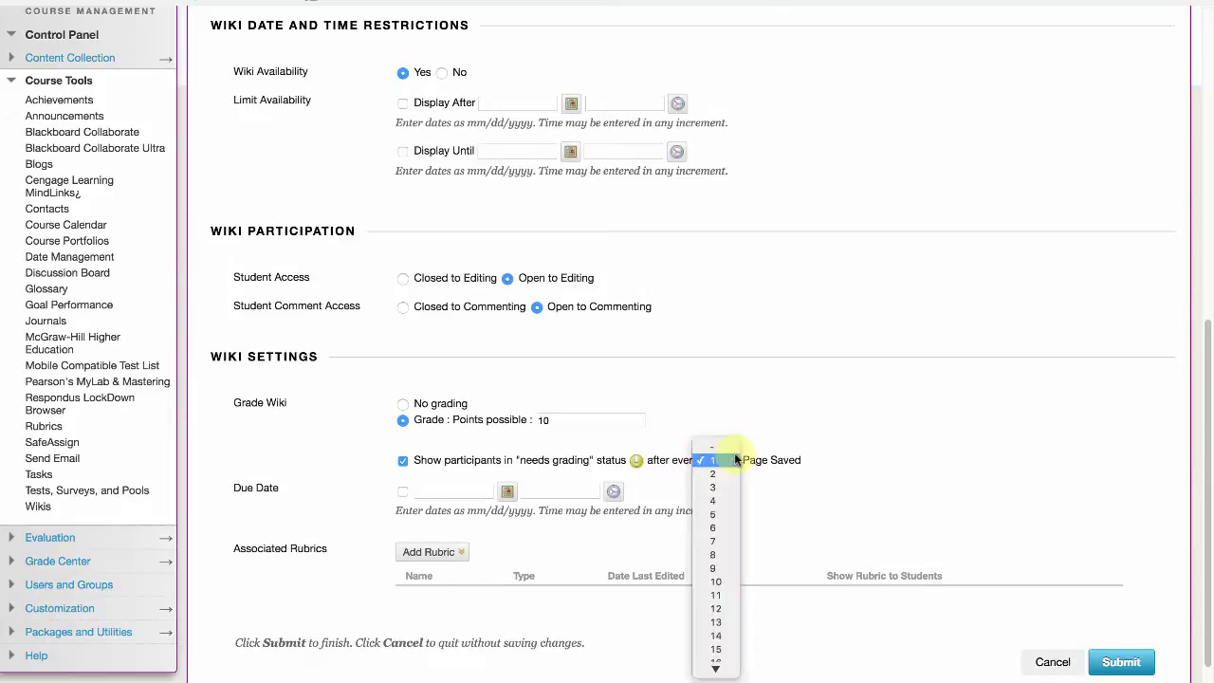
{"action": "left_click", "coordinate": [734, 460]}
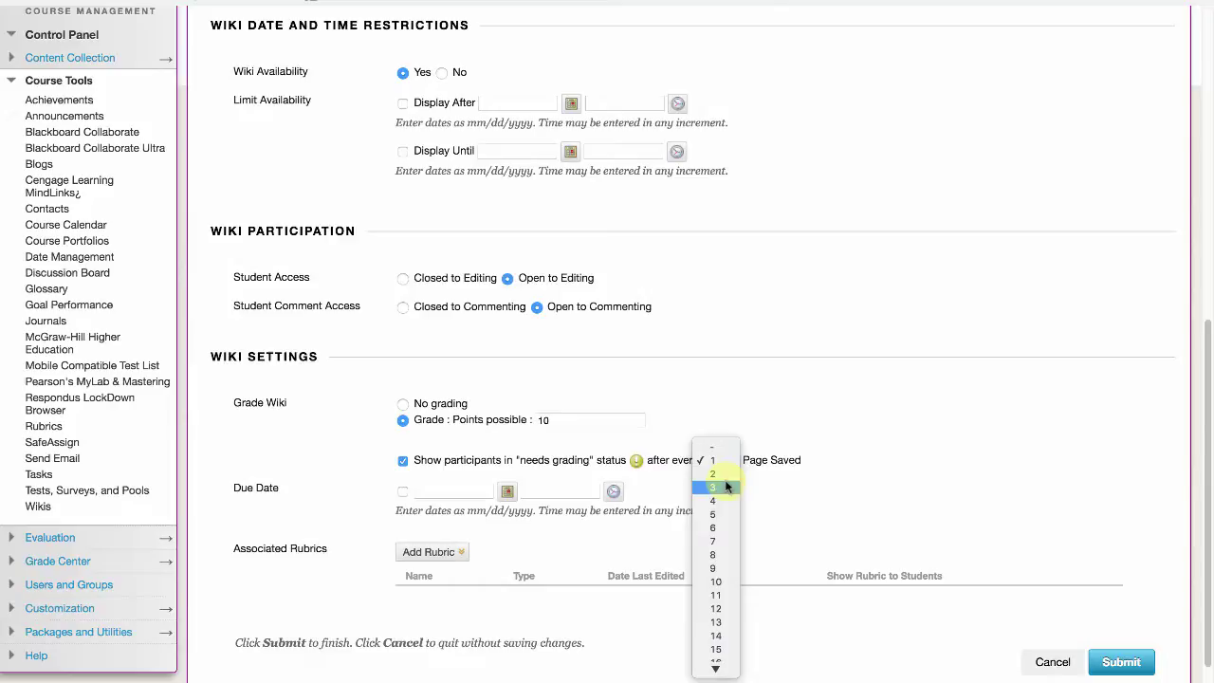
{"action": "left_click", "coordinate": [749, 443]}
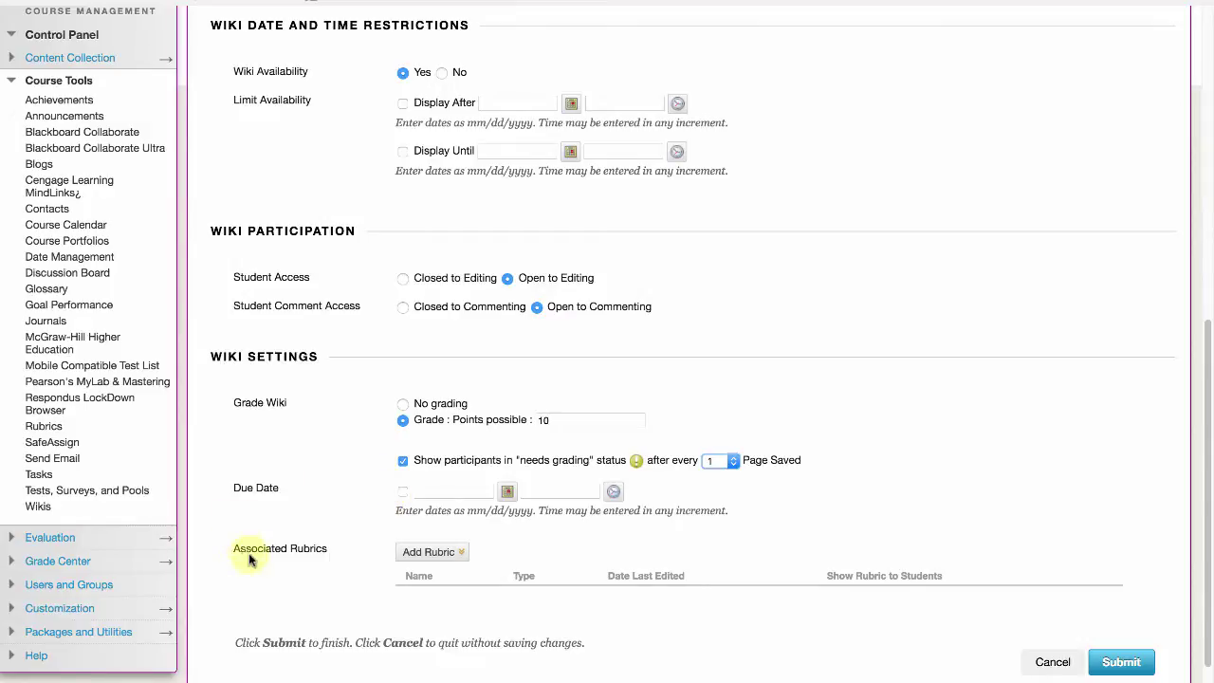
{"action": "left_click", "coordinate": [434, 552]}
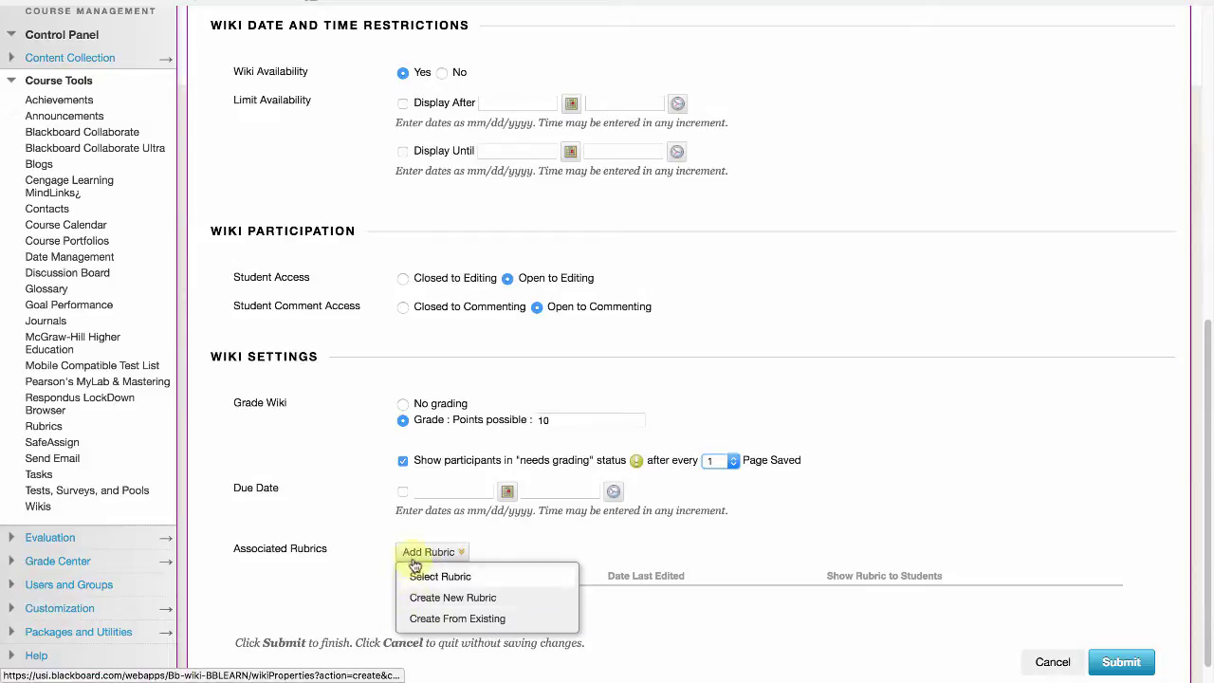
{"action": "left_click", "coordinate": [814, 537]}
{"action": "scroll", "coordinate": [815, 538], "scroll_direction": "down", "scroll_amount": 1}
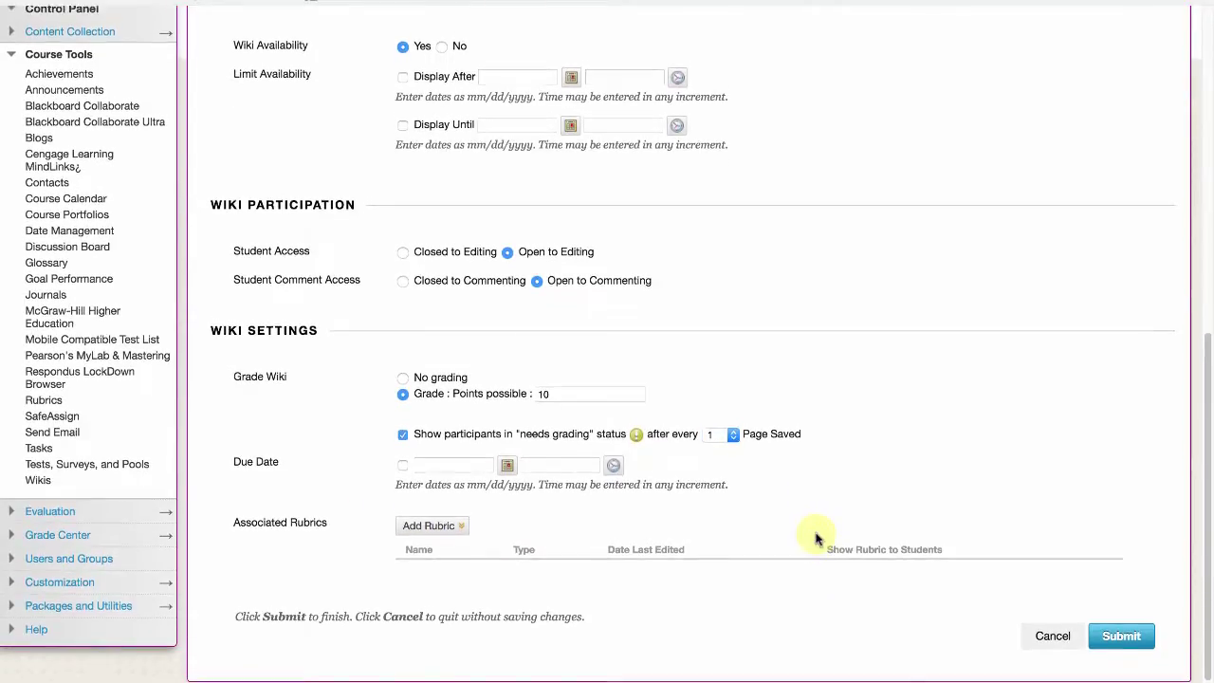
- Save the new graded wiki and select Study Guide as the link target
{"action": "left_click", "coordinate": [1133, 639]}
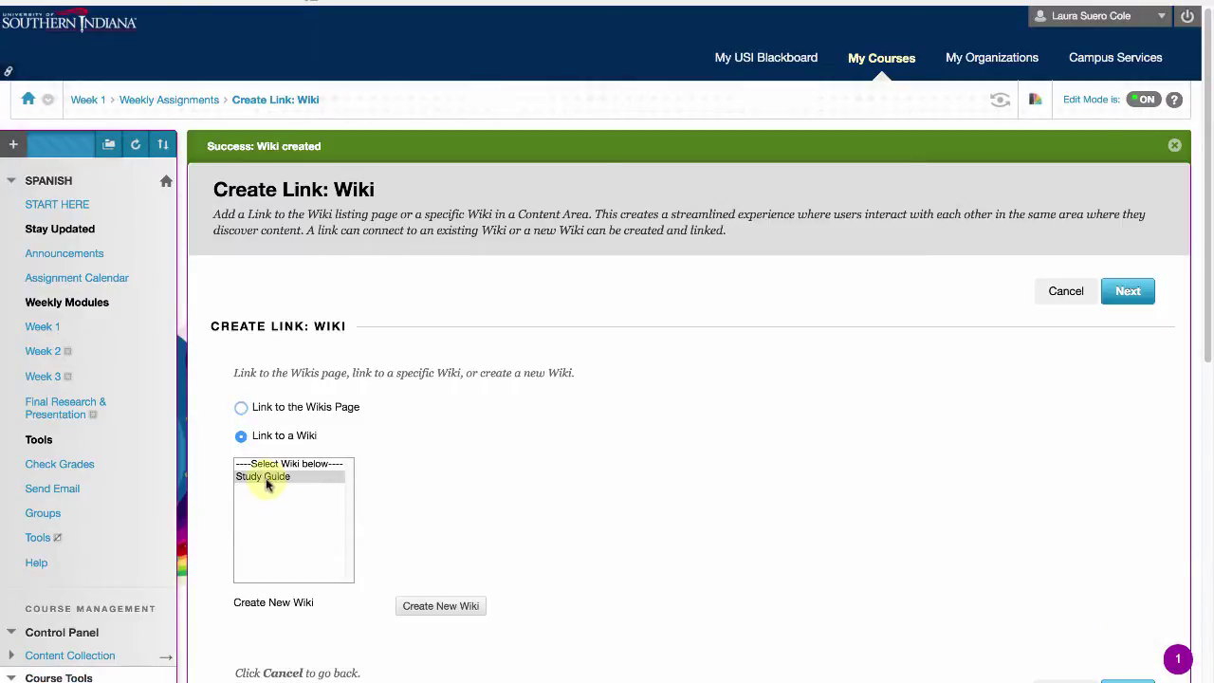
{"action": "left_click", "coordinate": [259, 478]}
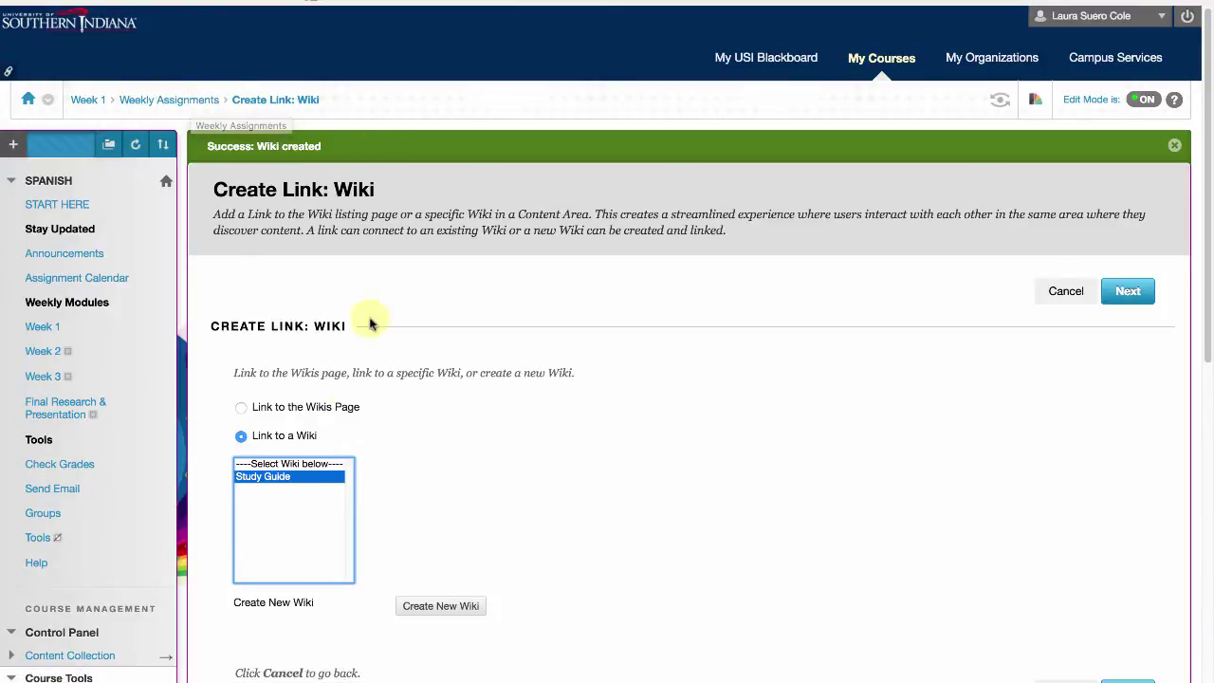
{"action": "left_click", "coordinate": [1143, 296]}
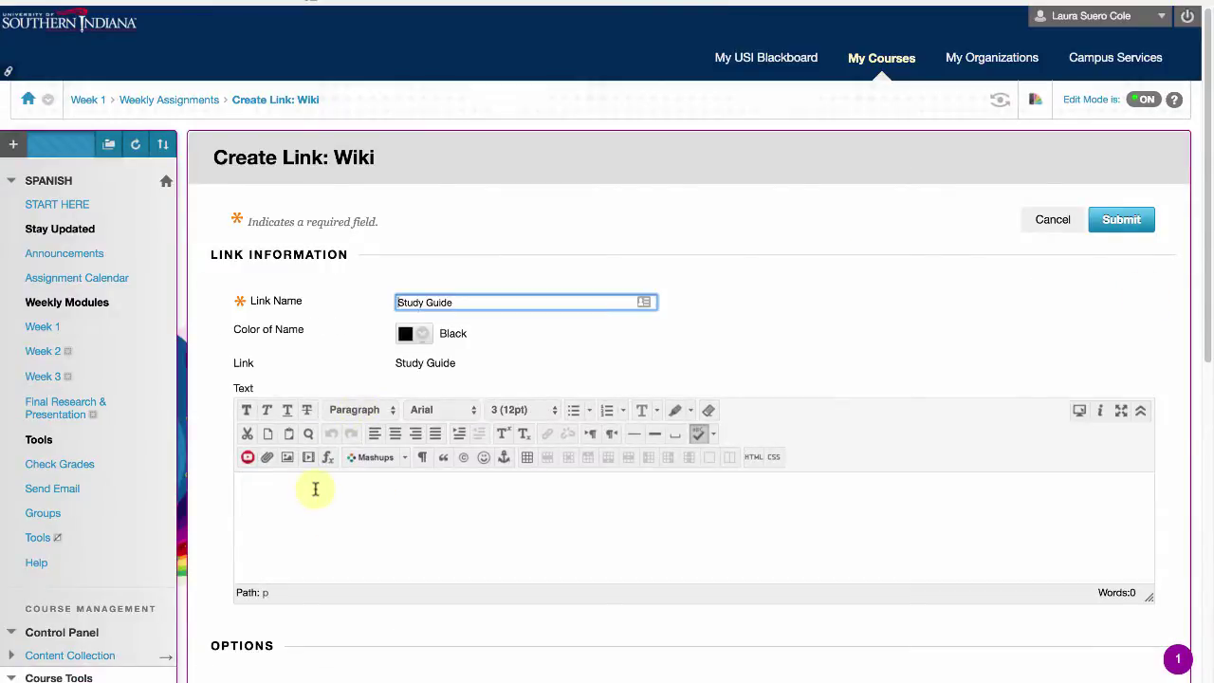
- Submit the Study Guide wiki link so it appears in Weekly Assignments
{"action": "left_click", "coordinate": [281, 494]}
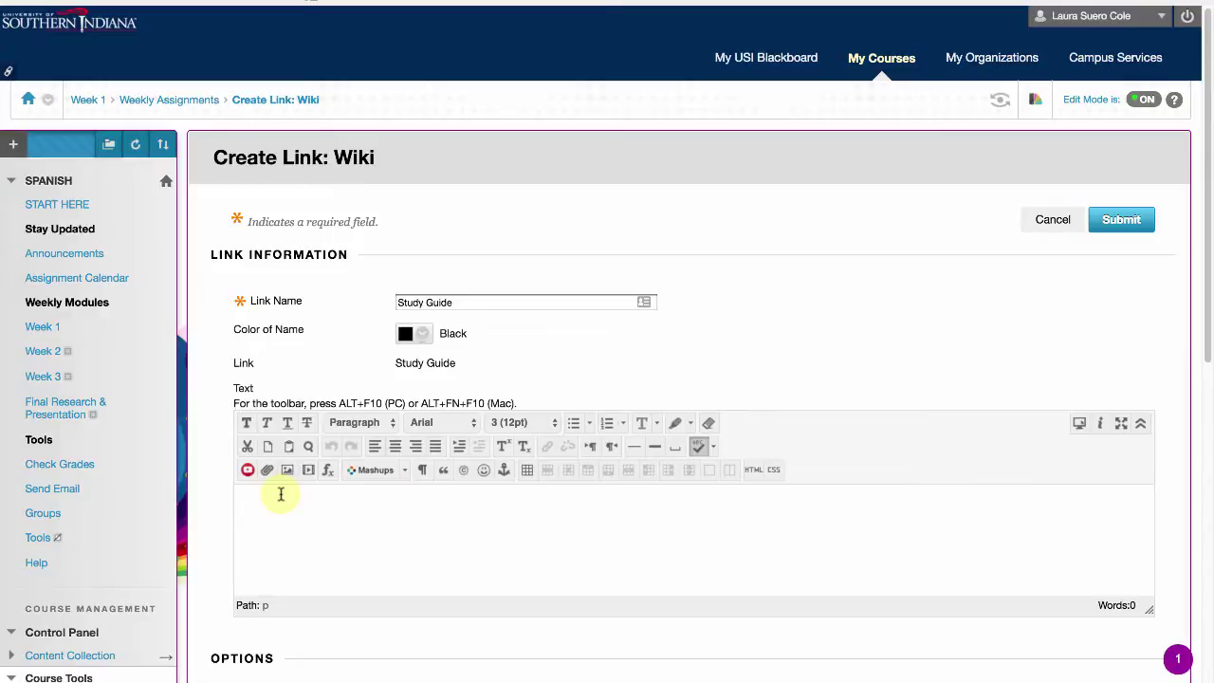
{"action": "scroll", "coordinate": [281, 494], "scroll_direction": "down", "scroll_amount": 10}
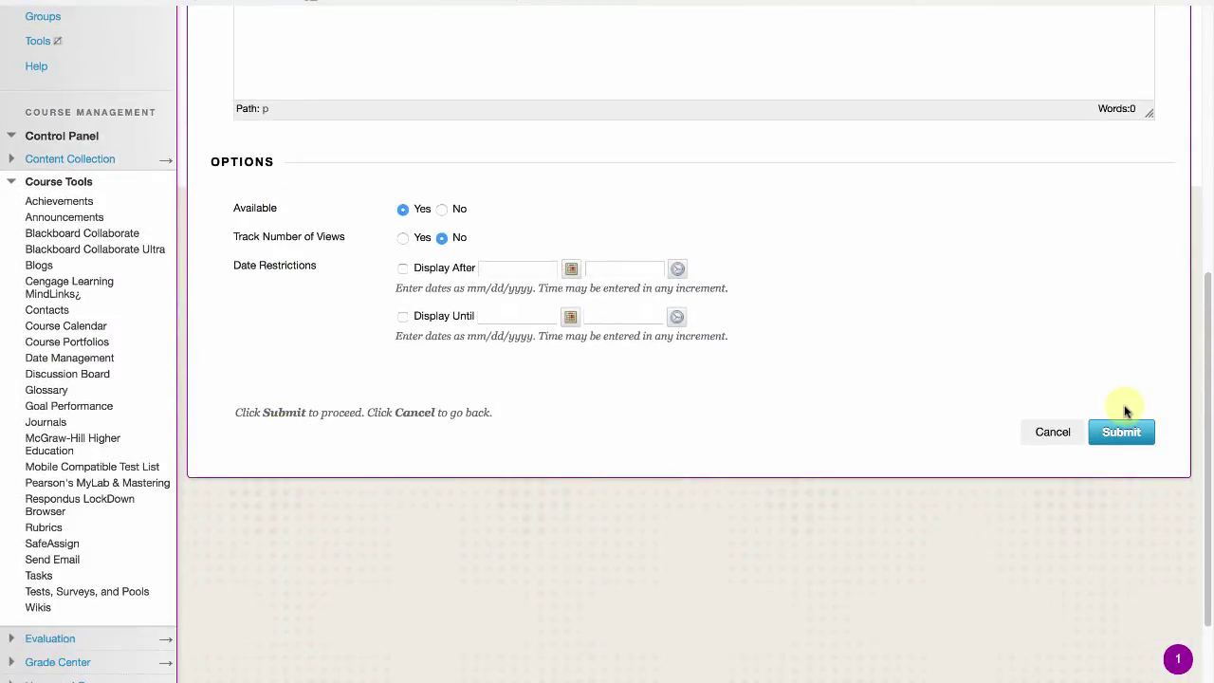
{"action": "left_click", "coordinate": [1119, 435]}
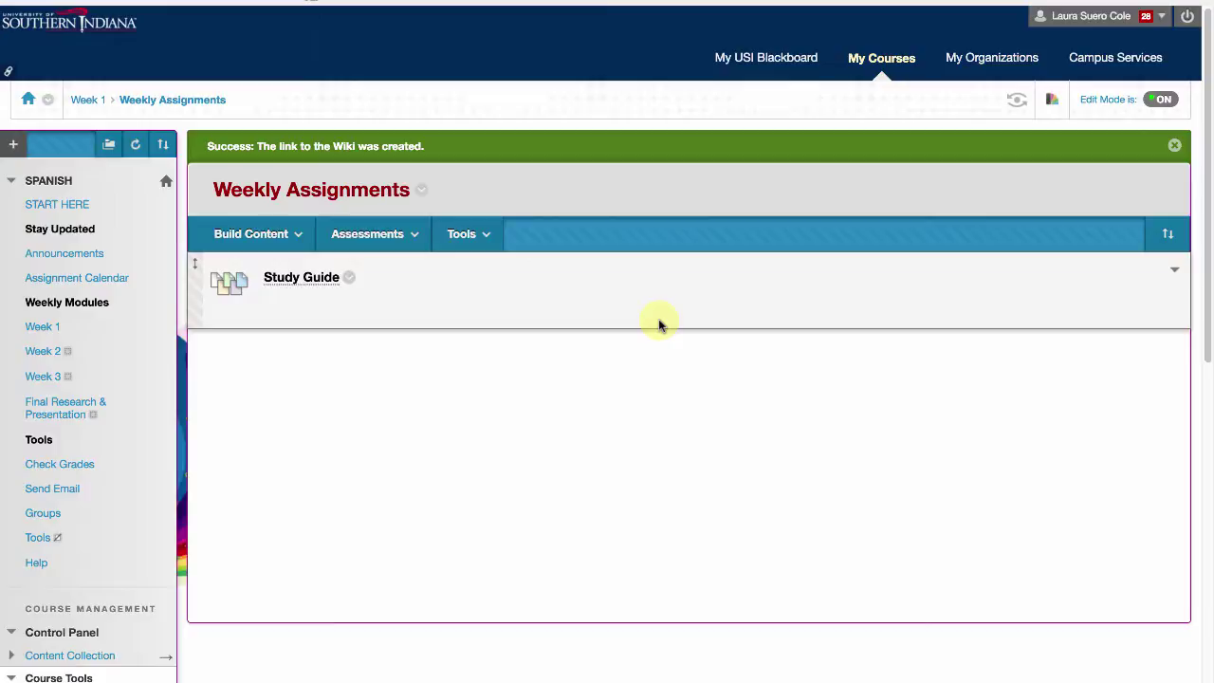
- Create the Study Guide wiki's first page, titled 'Usability of Interactive Systems'
{"action": "left_click", "coordinate": [461, 233]}
{"action": "left_click", "coordinate": [283, 278]}
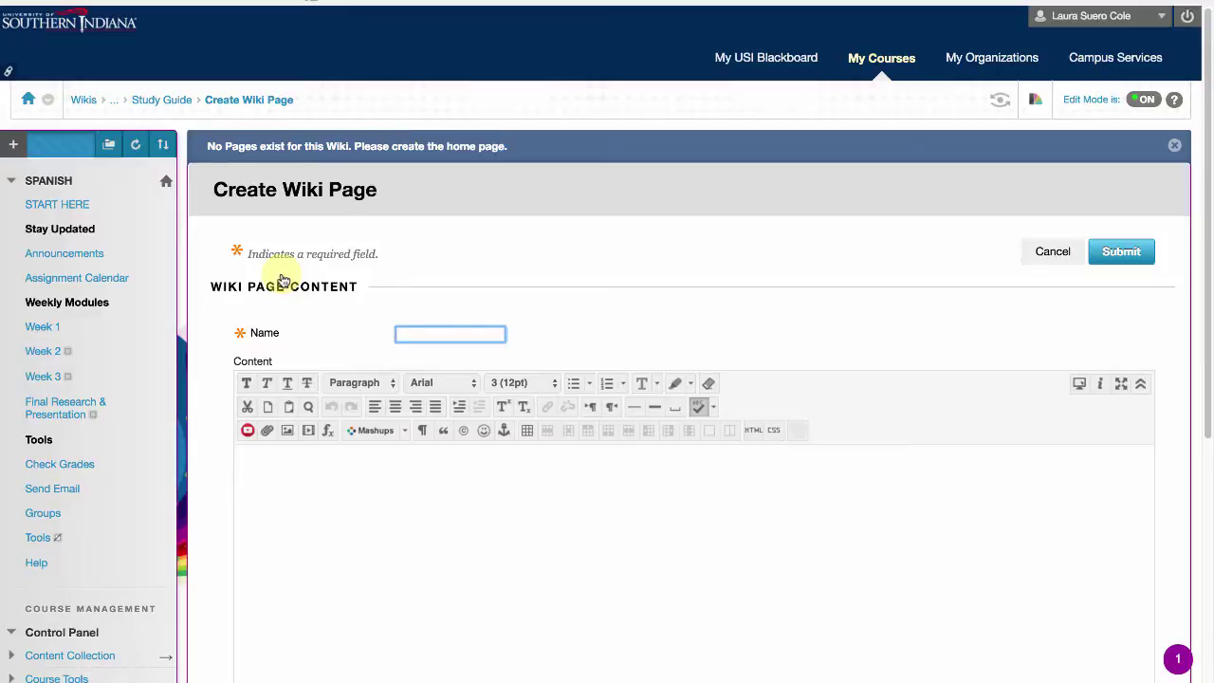
{"action": "type", "text": "Usability "}
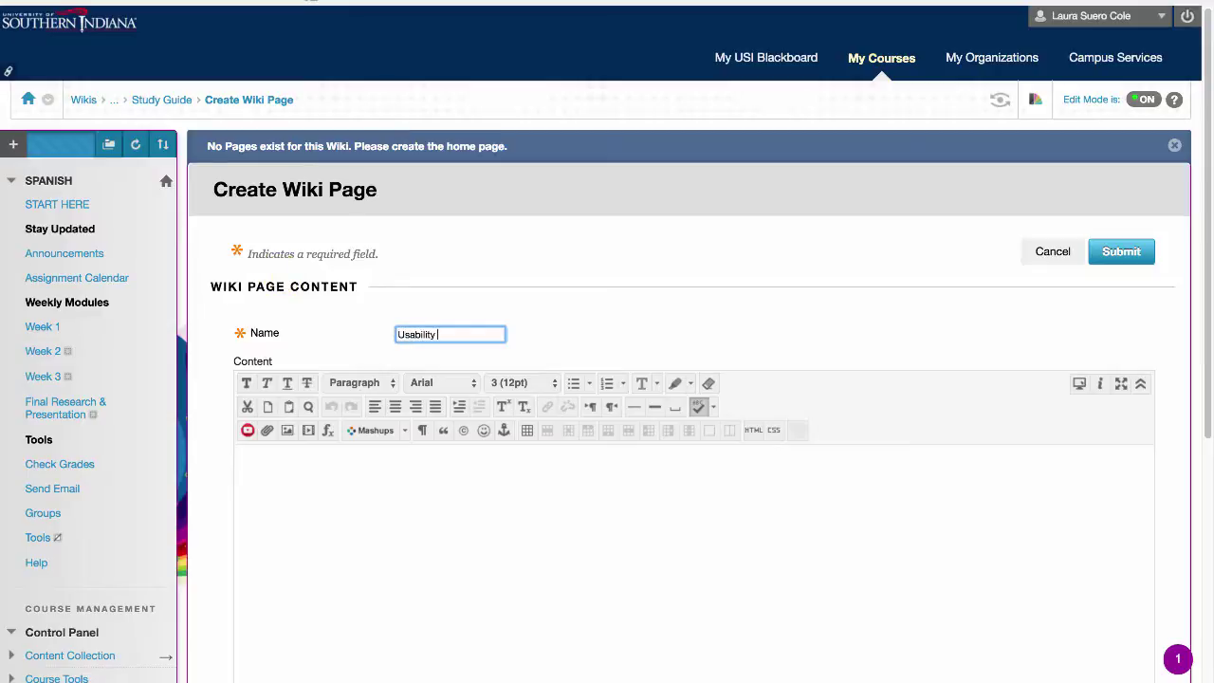
{"action": "type", "text": "of I"}
{"action": "type", "text": "nteract"}
{"action": "type", "text": "ive Systems"}
{"action": "left_click", "coordinate": [349, 528]}
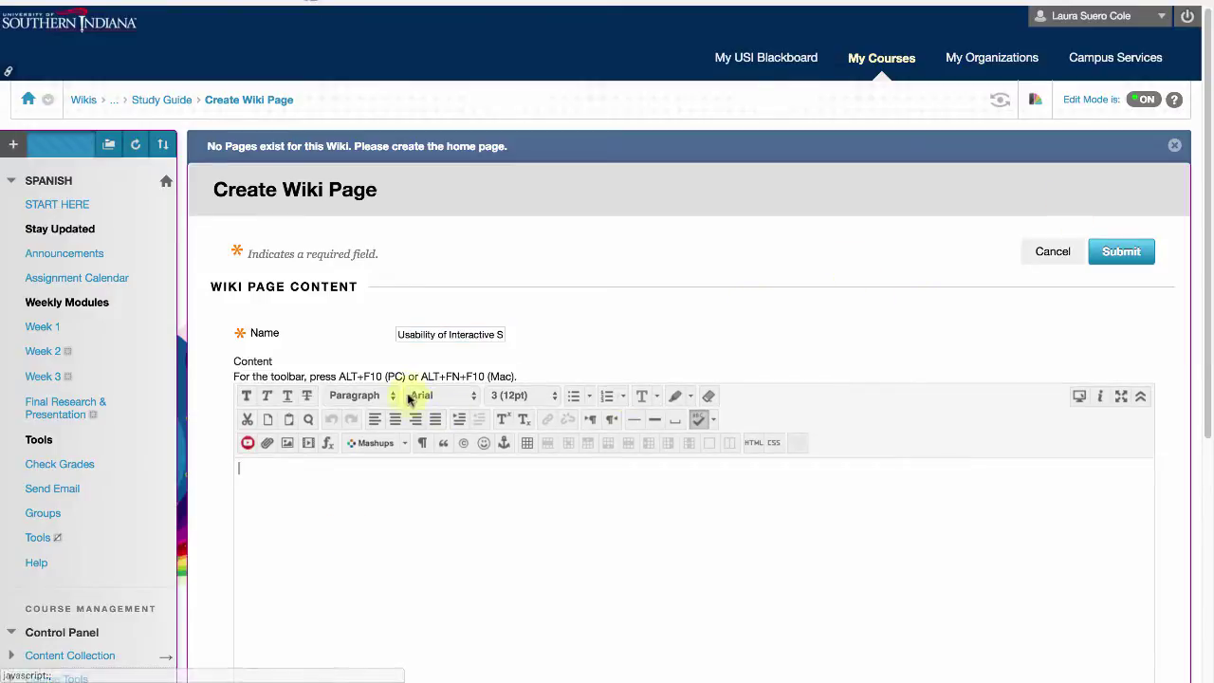
{"action": "left_click", "coordinate": [1131, 251]}
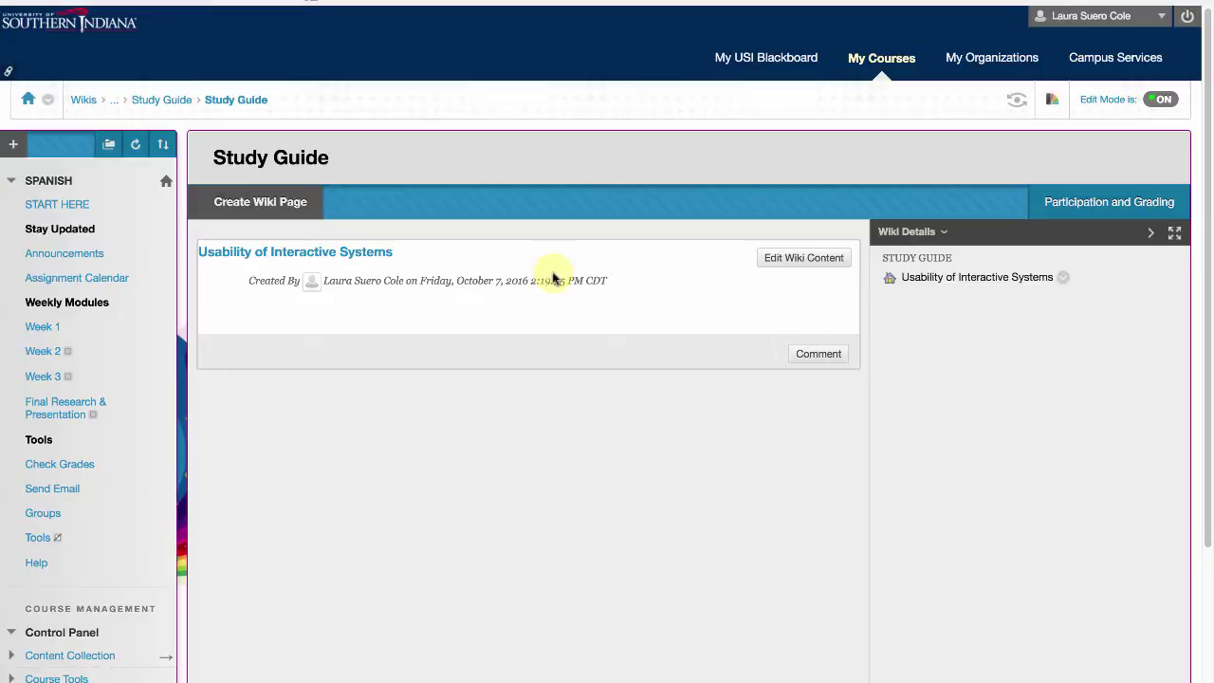
- Create wiki pages titled 'Usability Requirements' and 'Usability Measures'
{"action": "left_click", "coordinate": [268, 205]}
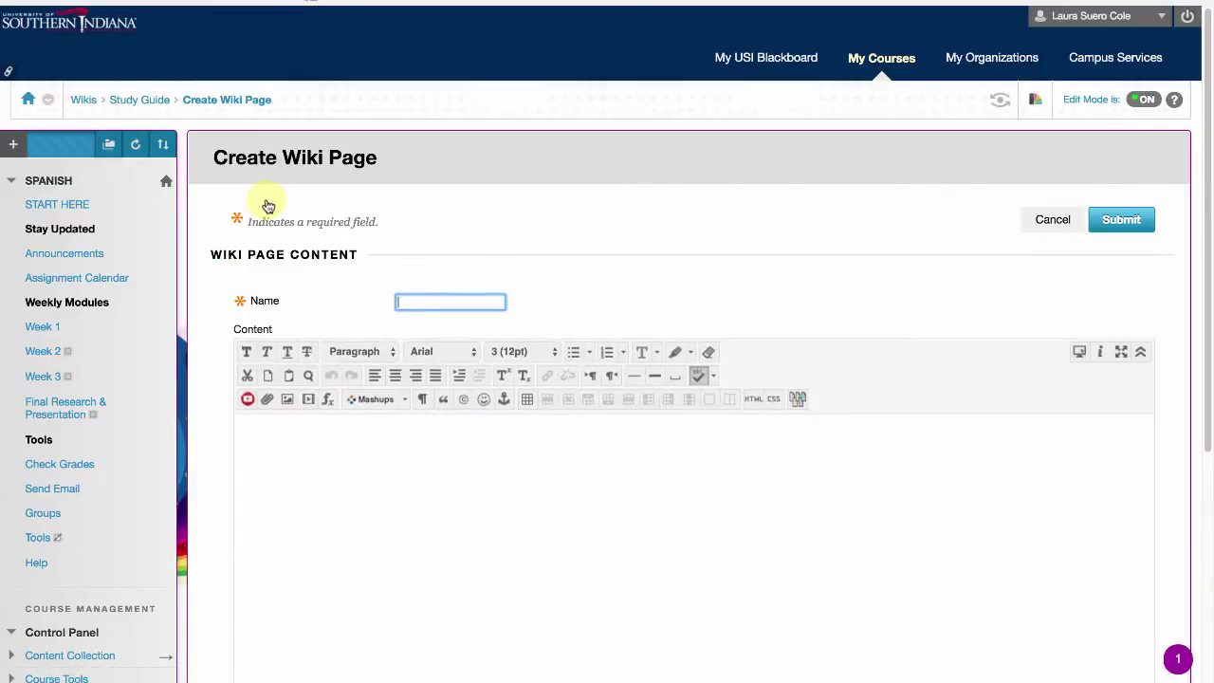
{"action": "type", "text": "Usabi"}
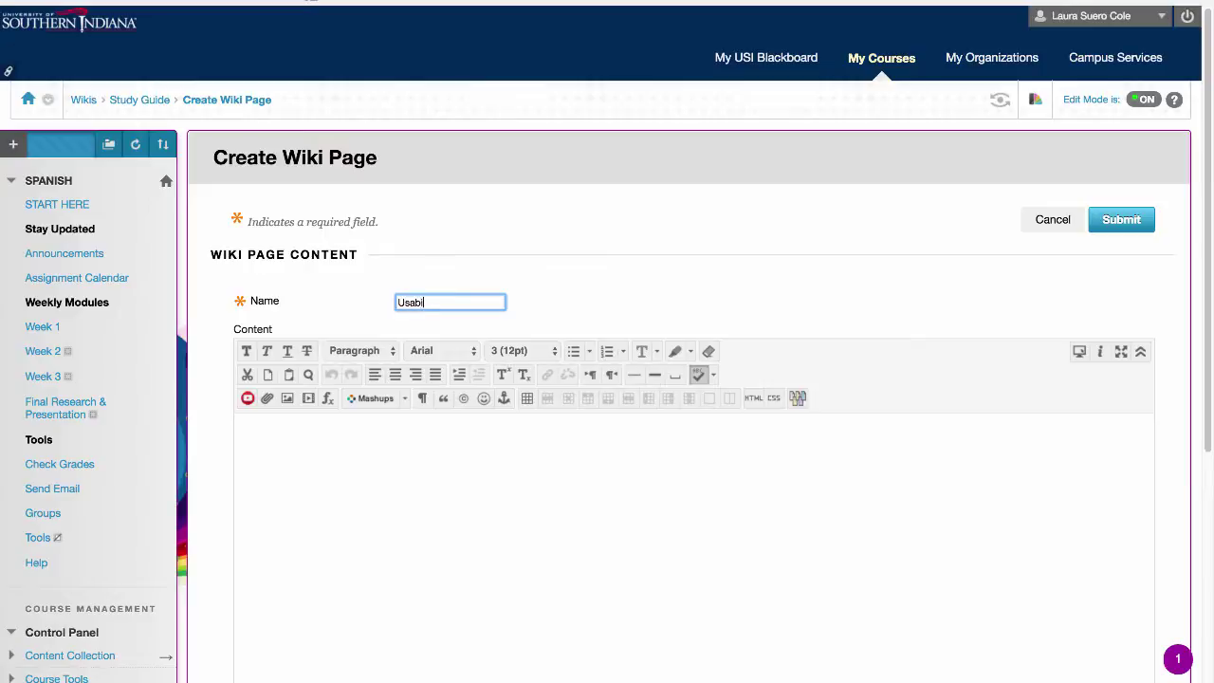
{"action": "type", "text": "lity Requirement"}
{"action": "type", "text": "s"}
{"action": "left_click", "coordinate": [1120, 220]}
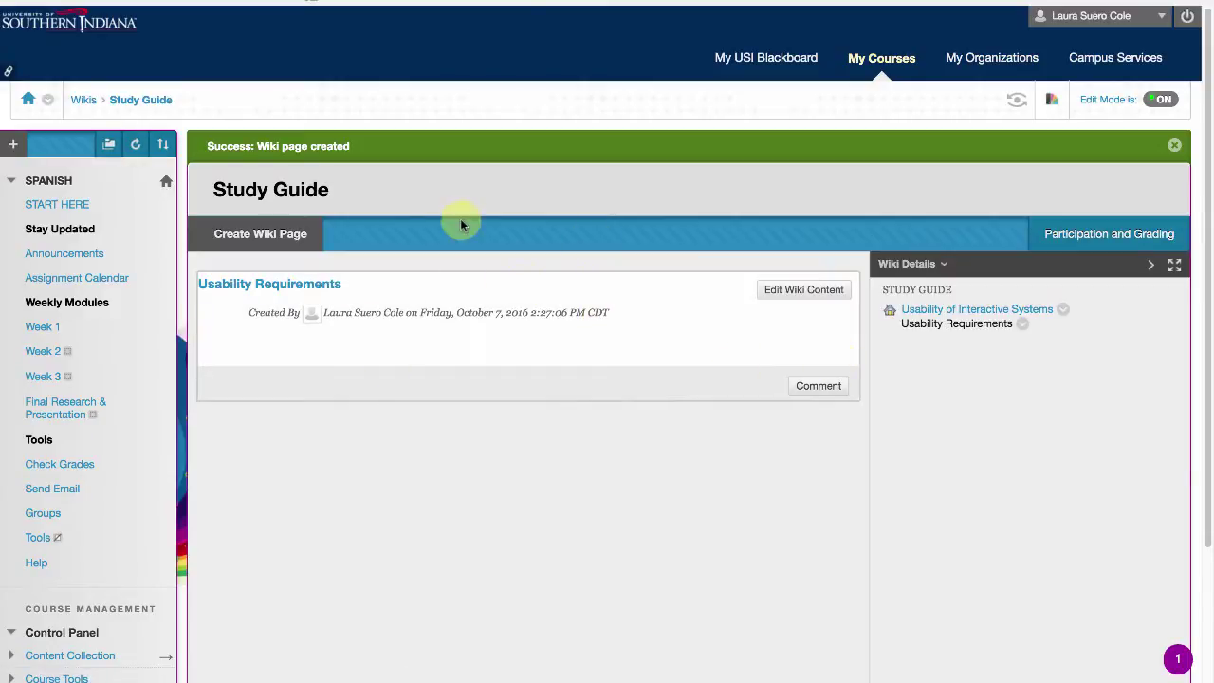
{"action": "left_click", "coordinate": [258, 234]}
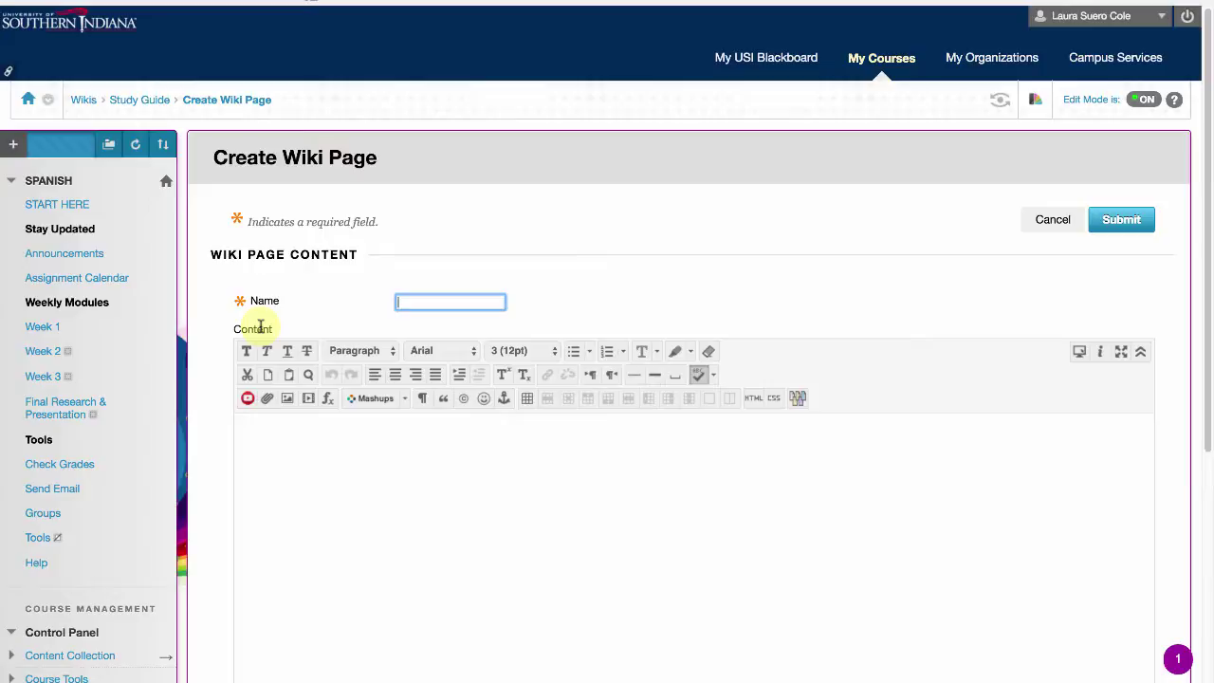
{"action": "type", "text": "Usabil"}
{"action": "type", "text": "ity Measures"}
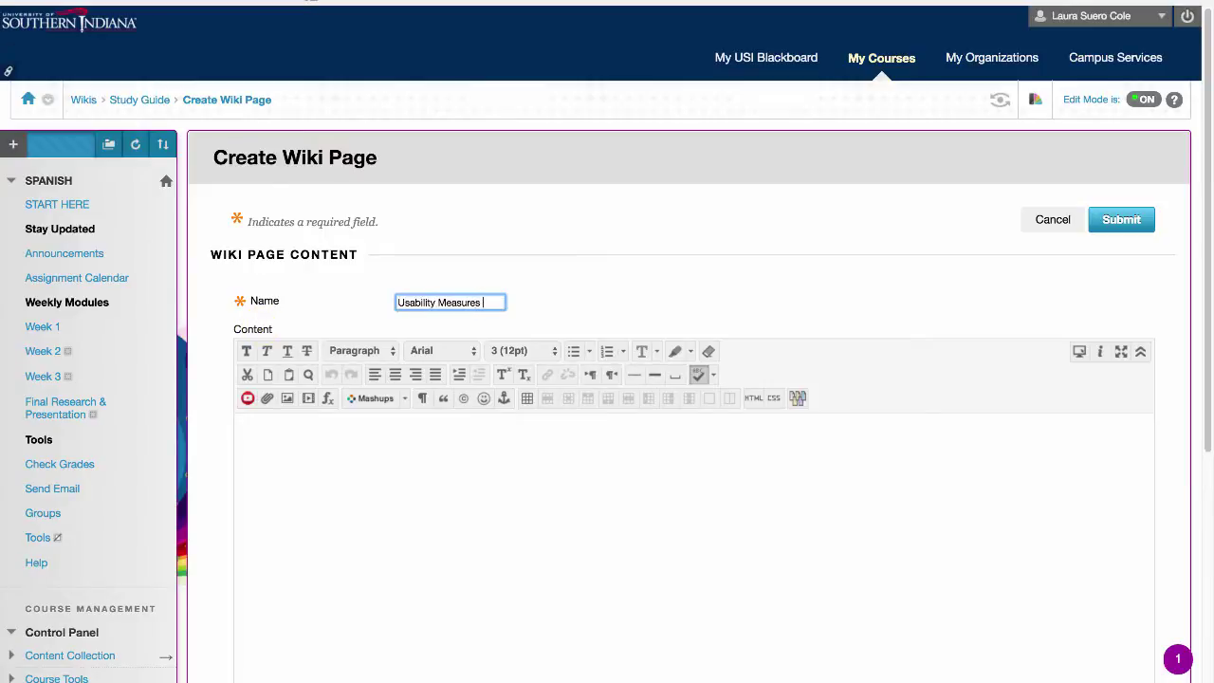
{"action": "left_click", "coordinate": [1125, 219]}
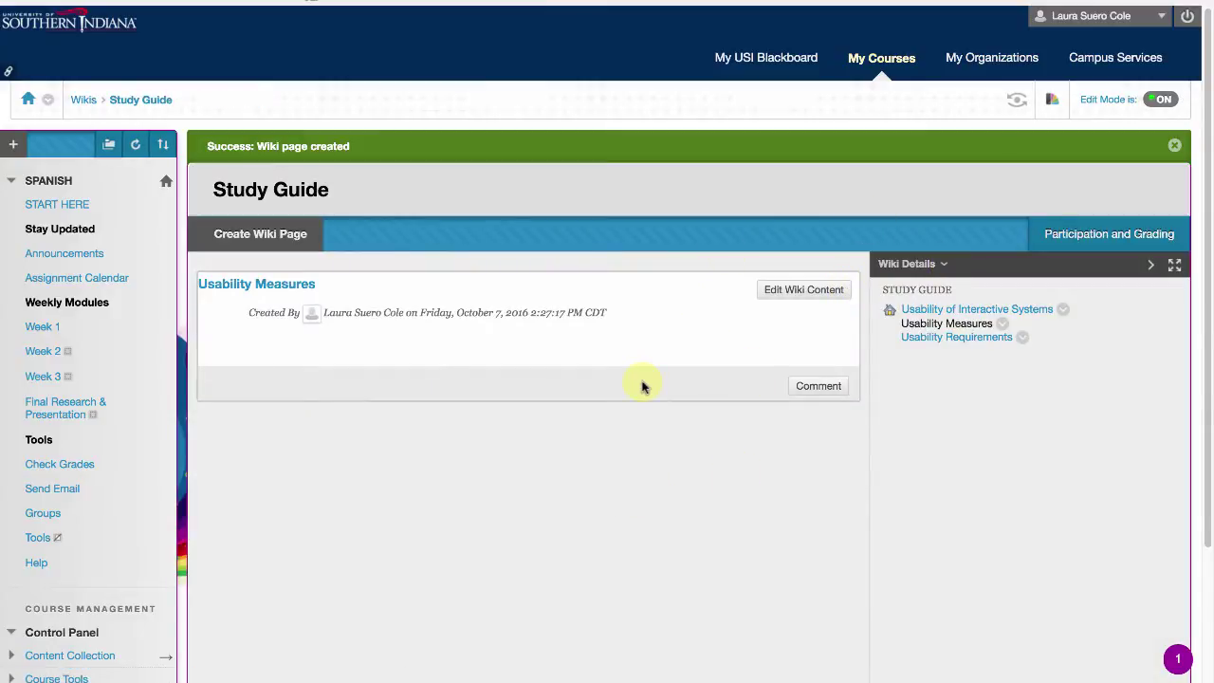
- Open the Usability Requirements page from the Wiki Details list
{"action": "left_click", "coordinate": [999, 340]}
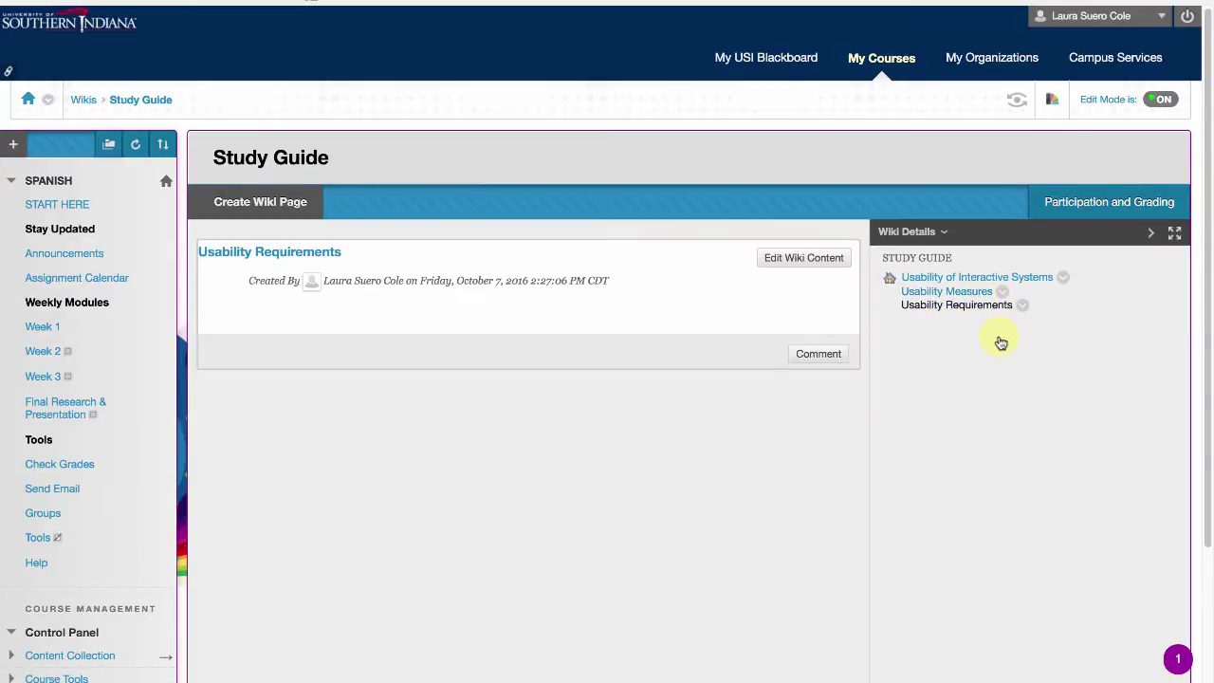